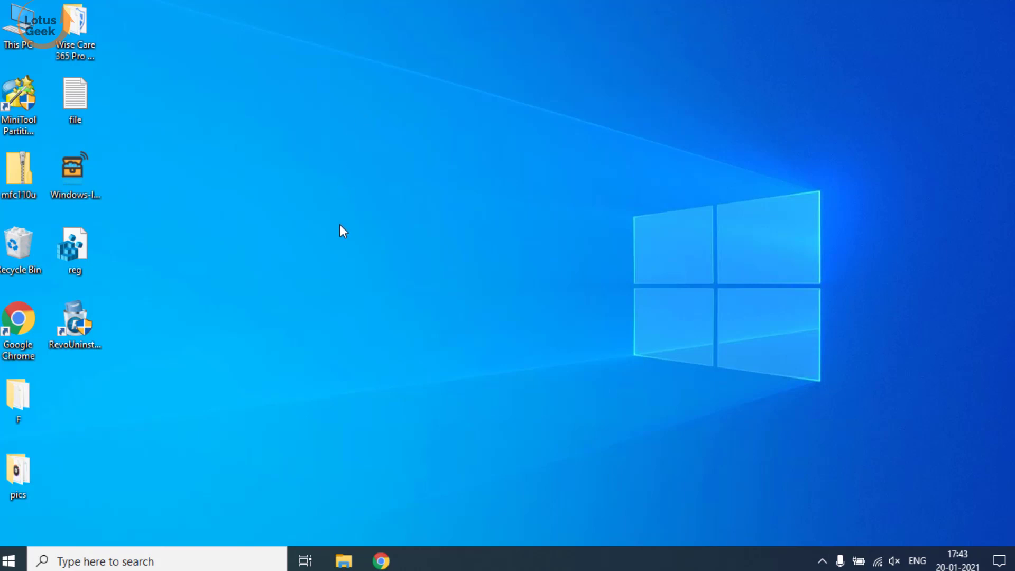
- Download the Partition Wizard Free installer pw1203-free-online.exe from Chrome and save it to the Desktop
left_click(381, 560)
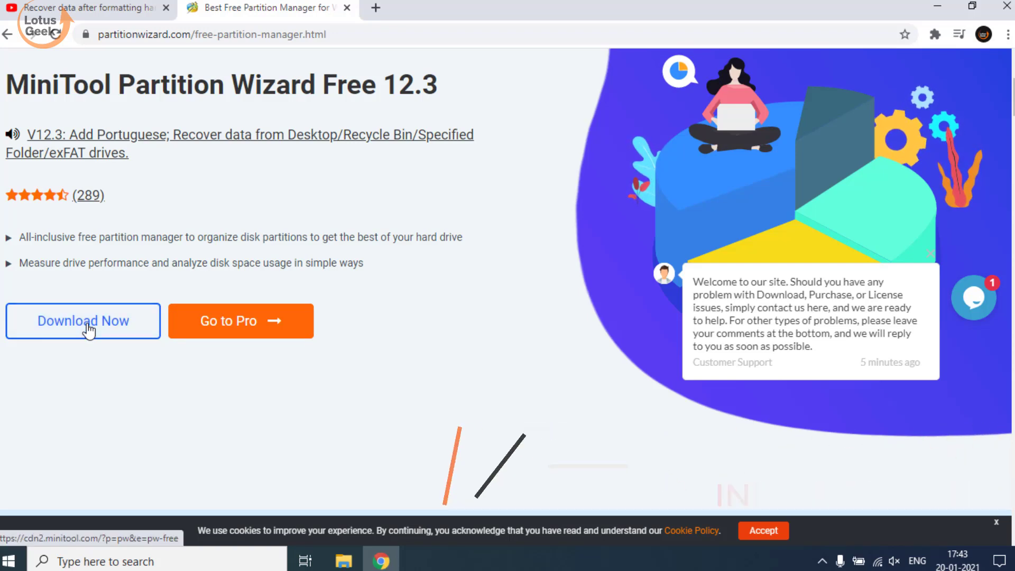
left_click(88, 327)
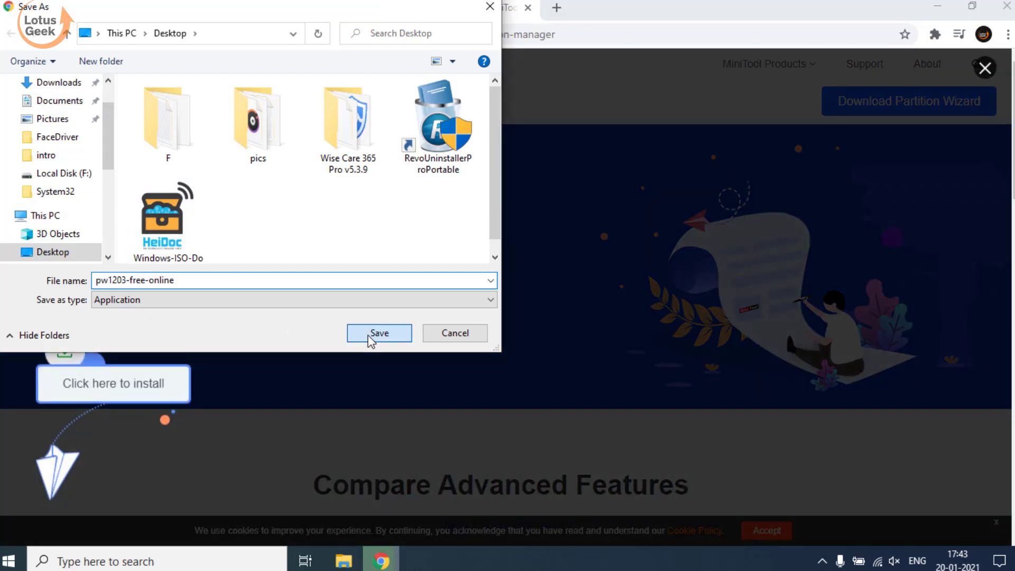
left_click(370, 336)
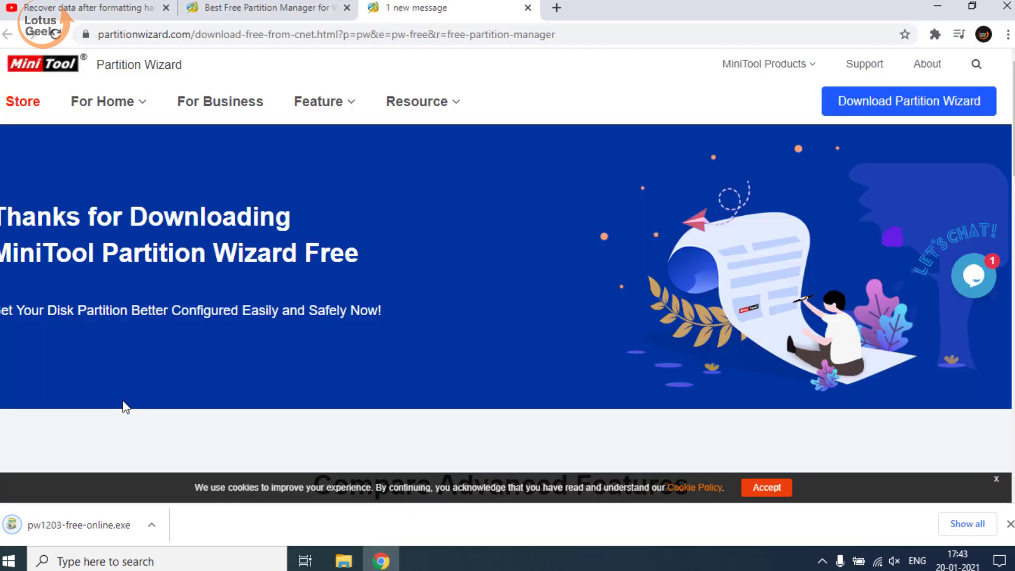
key("super+d")
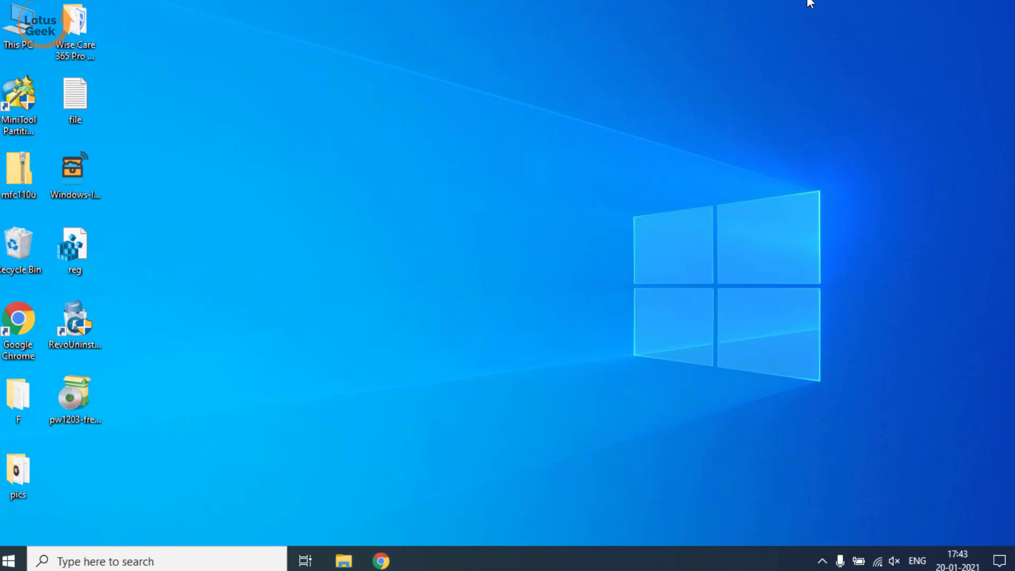
left_click(79, 399)
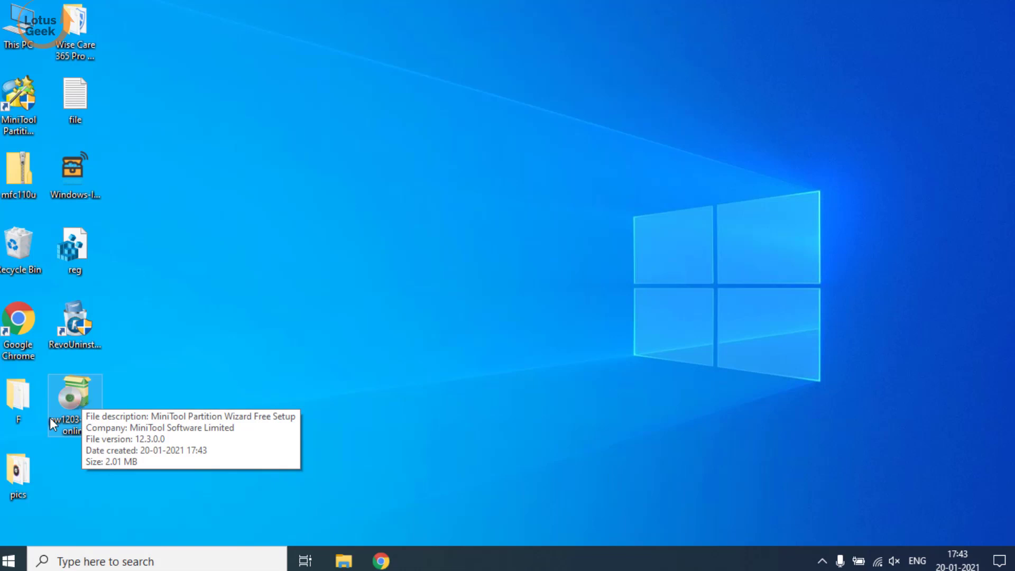
left_click(30, 120)
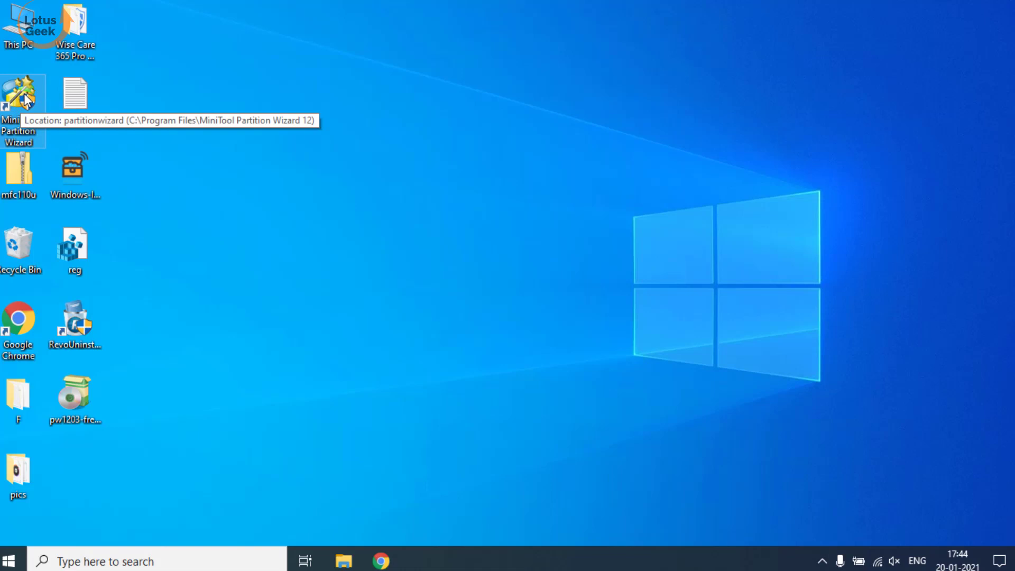
- Dismiss the promotional Message popup so Disk 2's 15.12 GB unallocated USB drive is visible
left_click(371, 367)
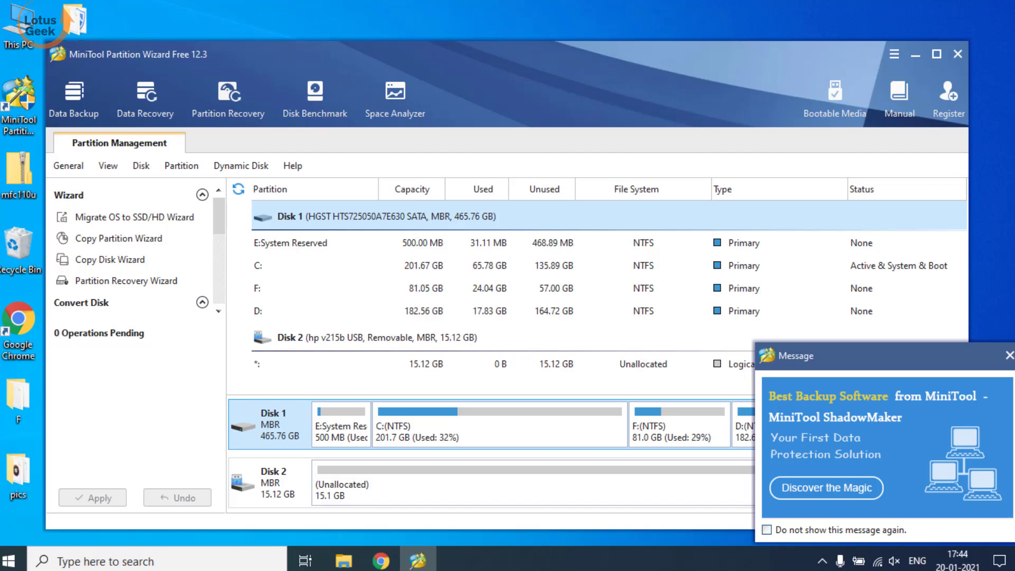
left_click(1010, 355)
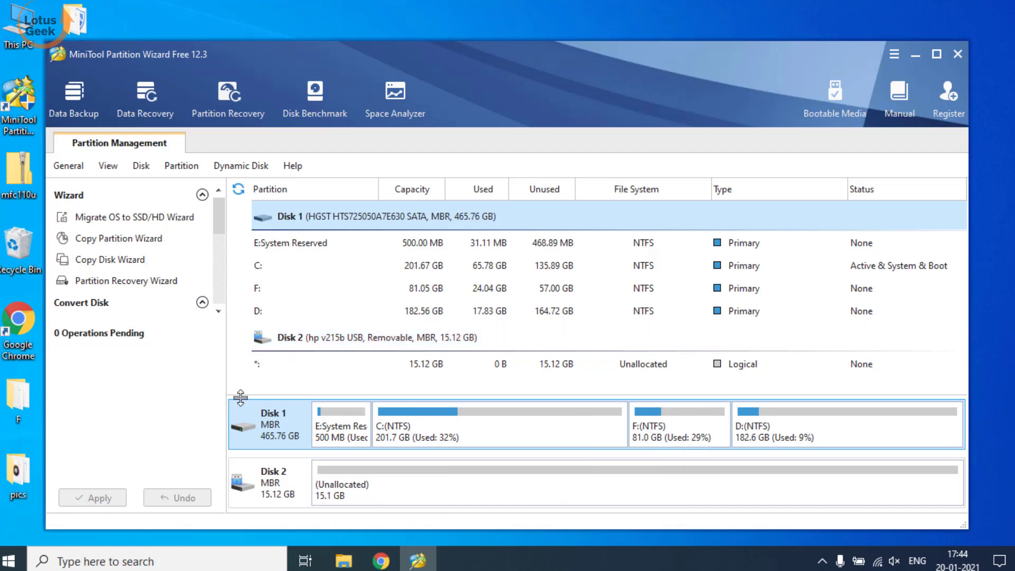
- Rebuild the MBR on the 15.12 GB USB Disk 2 and apply the change
left_click(270, 491)
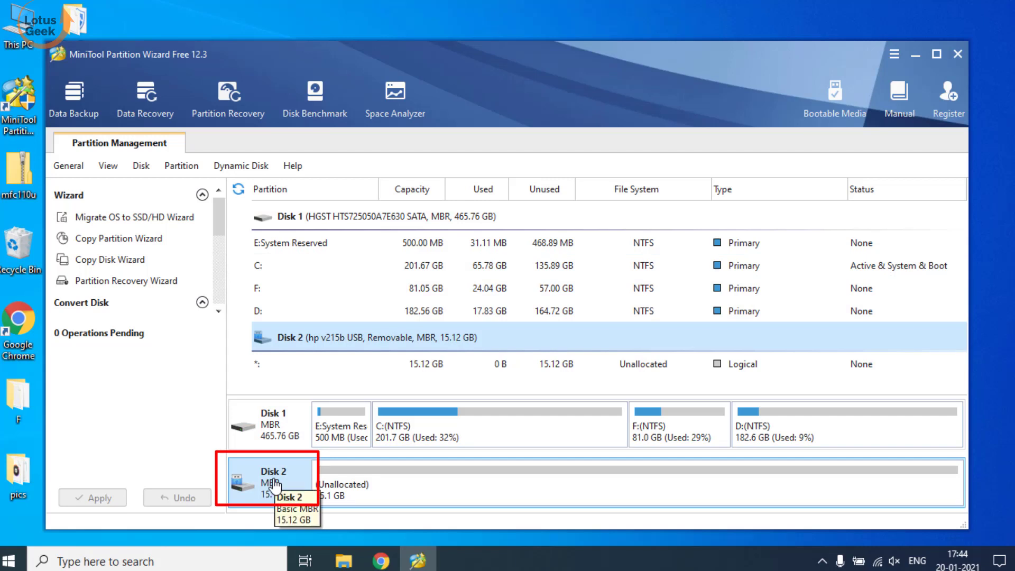
right_click(274, 484)
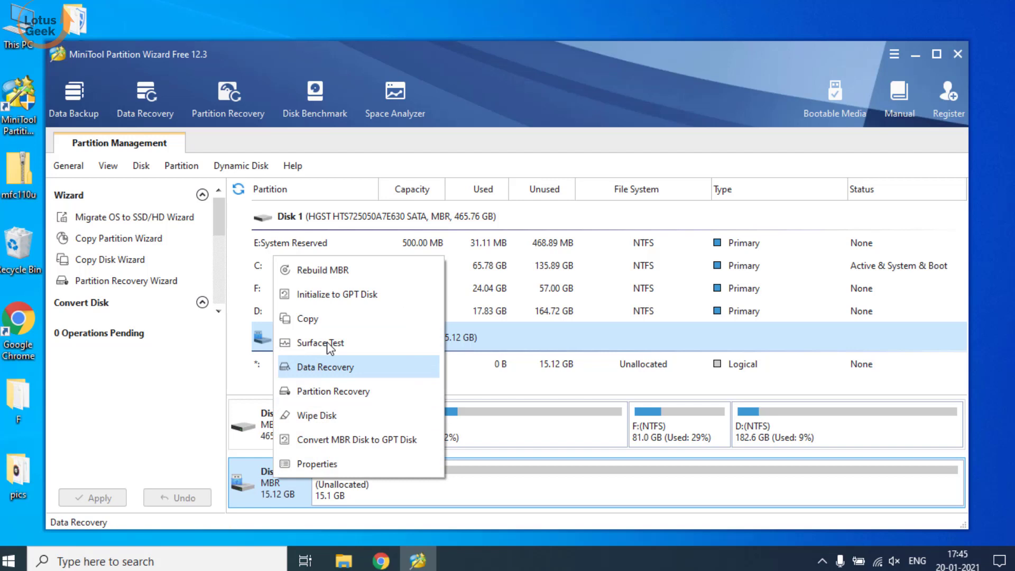
left_click(367, 274)
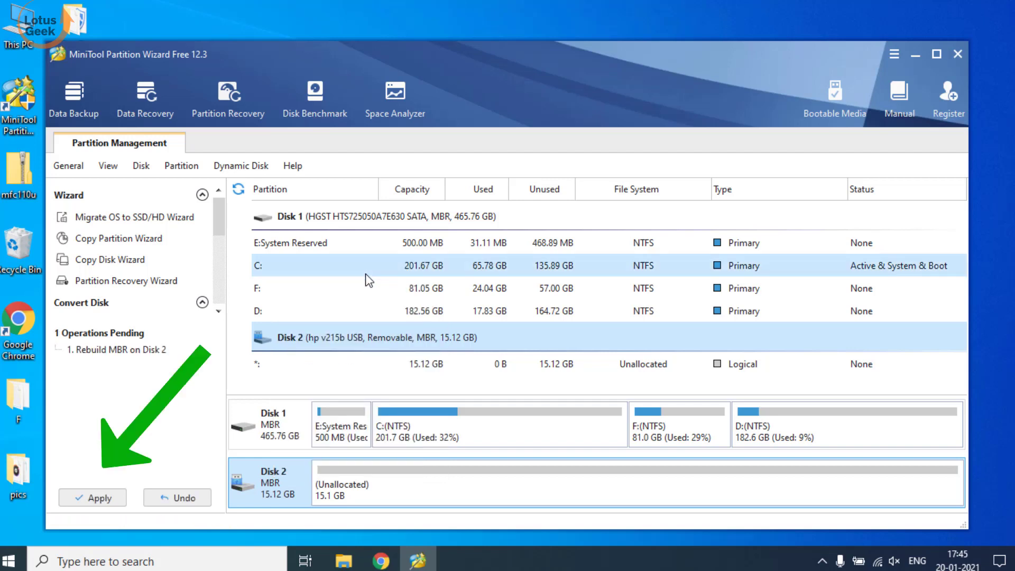
left_click(108, 499)
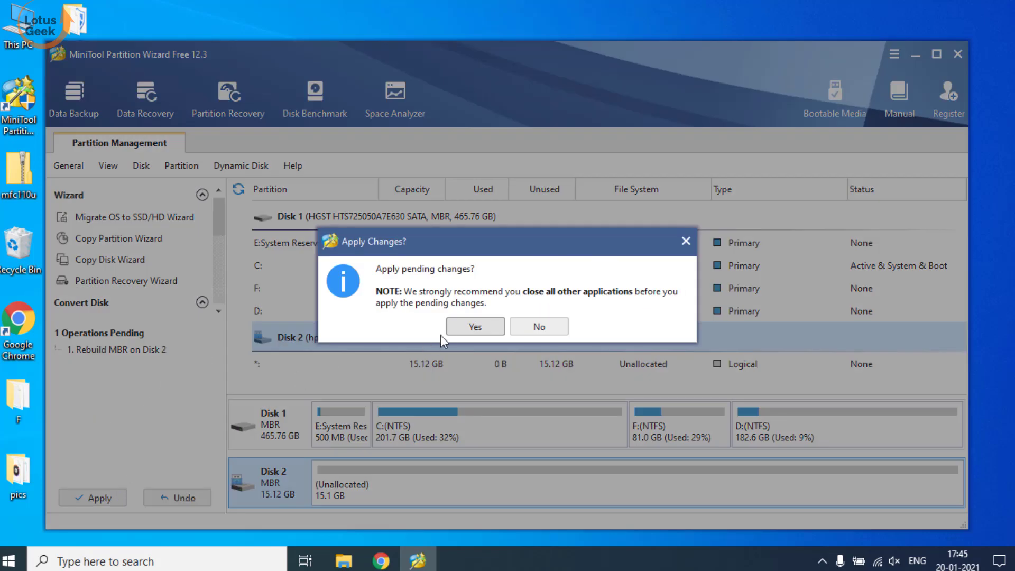
left_click(465, 327)
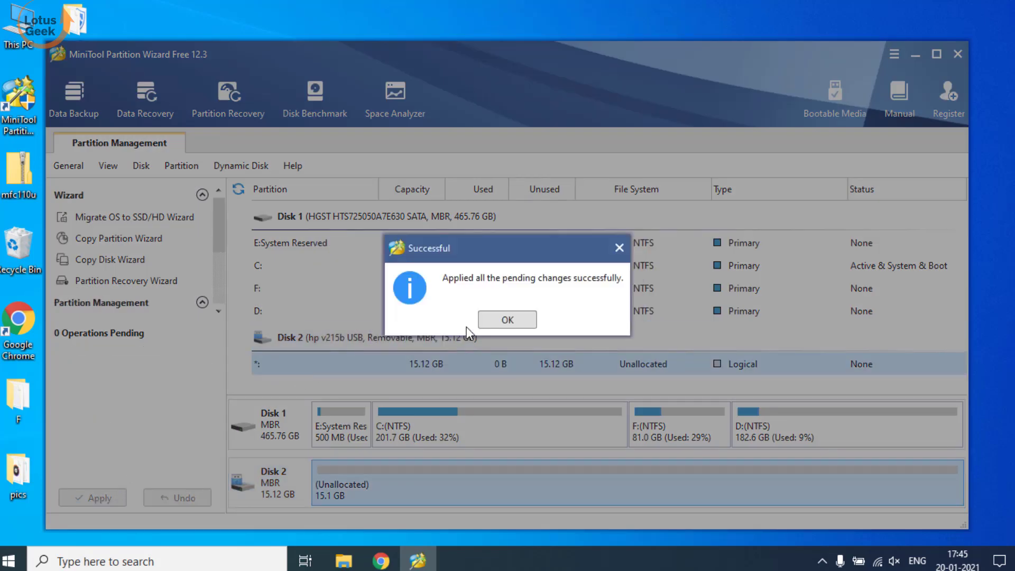
left_click(509, 315)
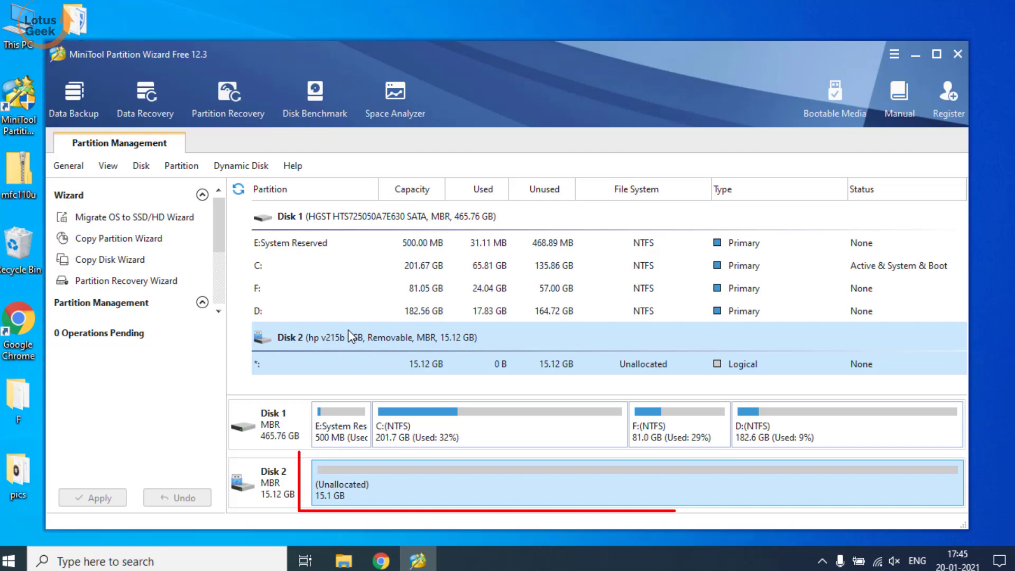
- Create a new partition in Disk 2's unallocated space with drive letter H:
right_click(399, 487)
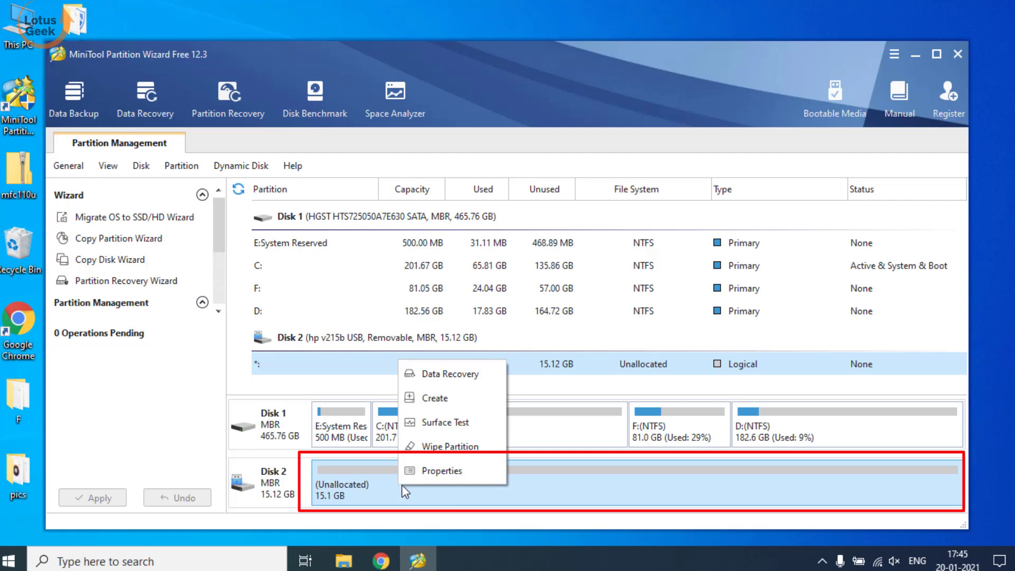
left_click(443, 396)
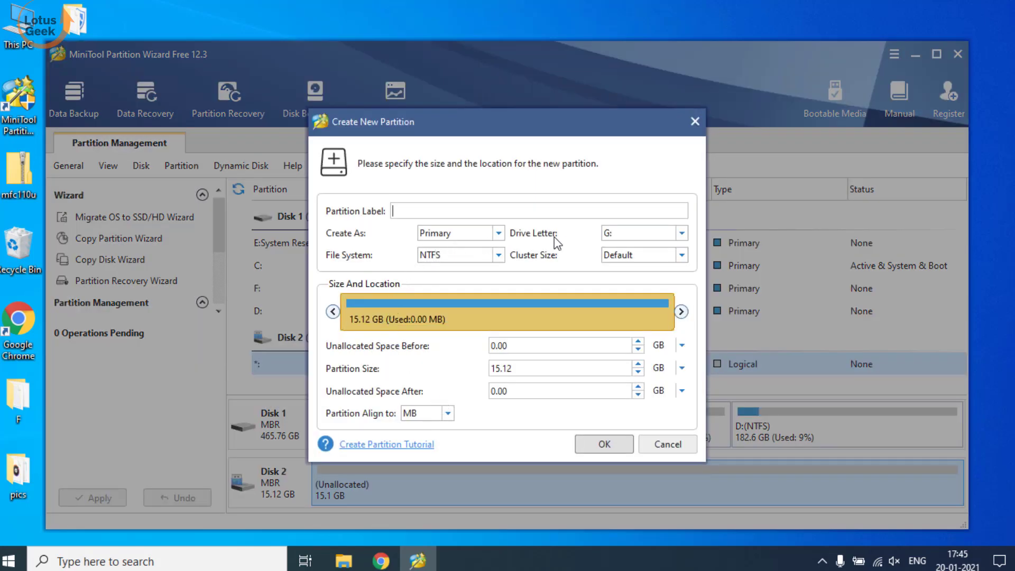
left_click(634, 233)
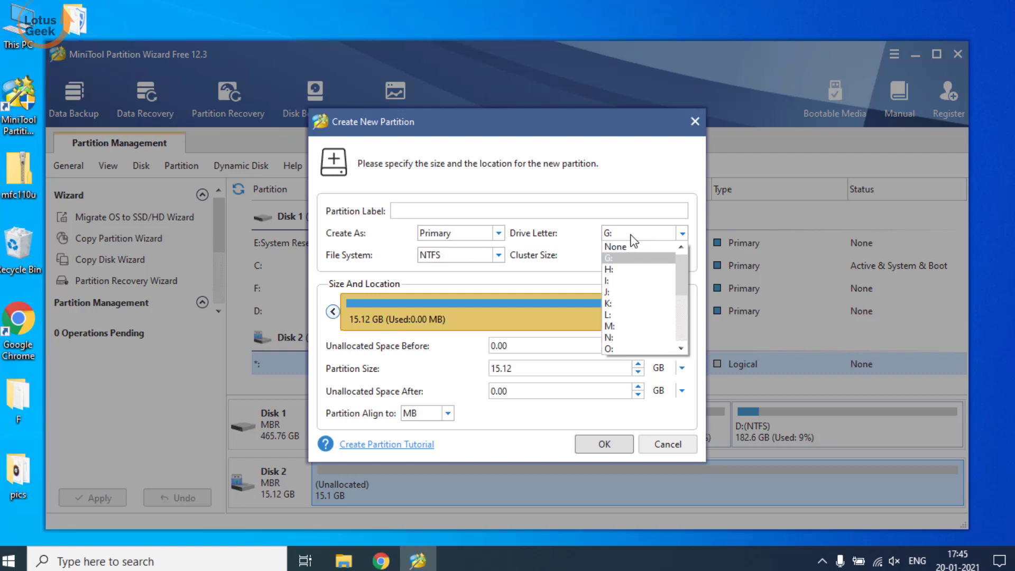
left_click(614, 266)
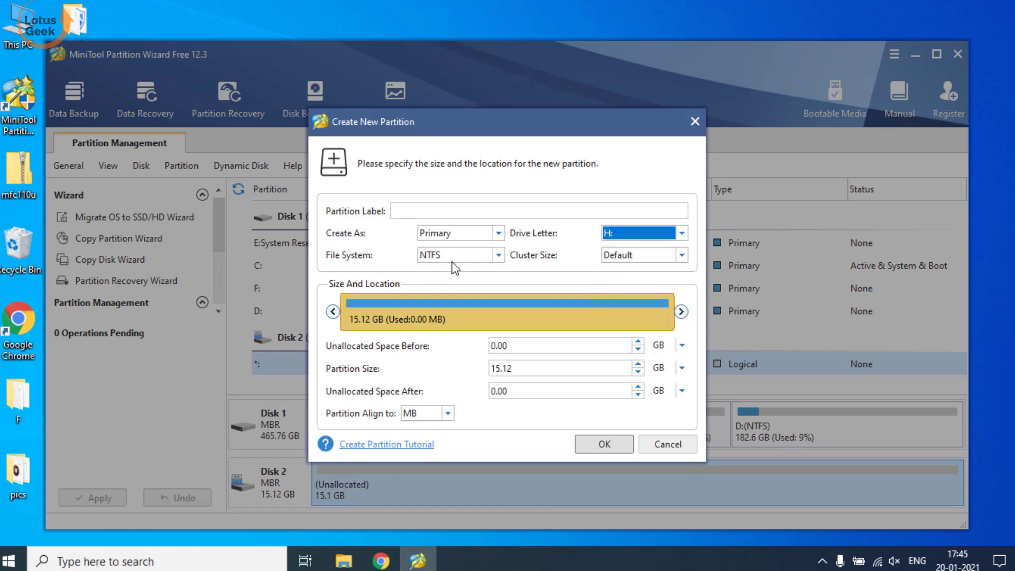
left_click(595, 443)
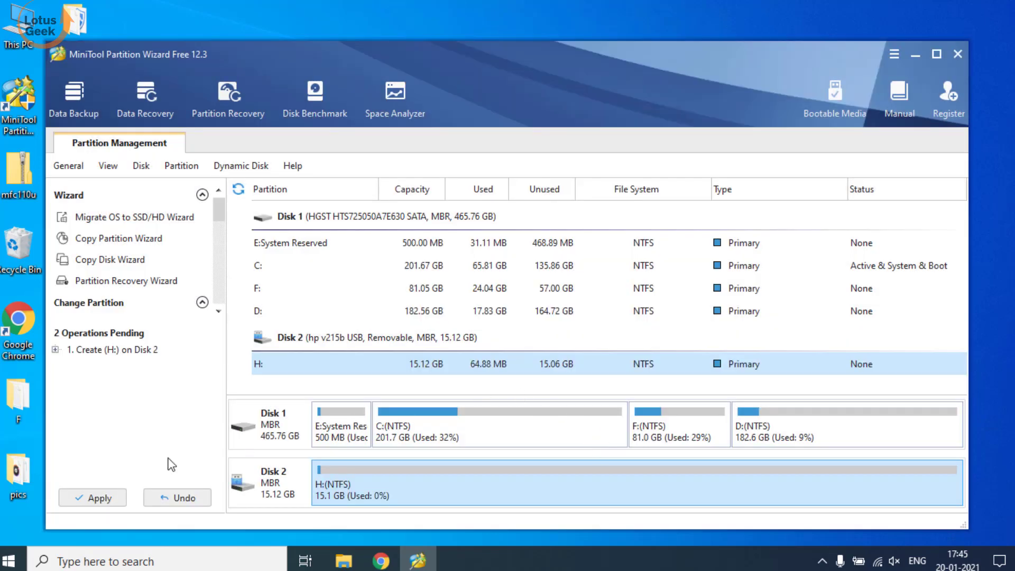
- Apply the pending partition creation and confirm it succeeded
left_click(120, 500)
left_click(475, 327)
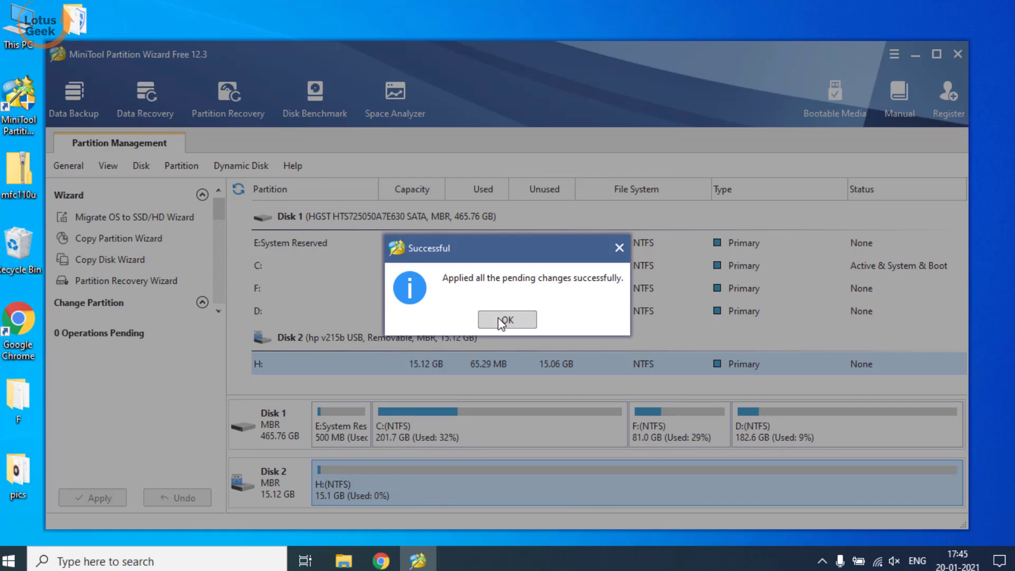
left_click(504, 320)
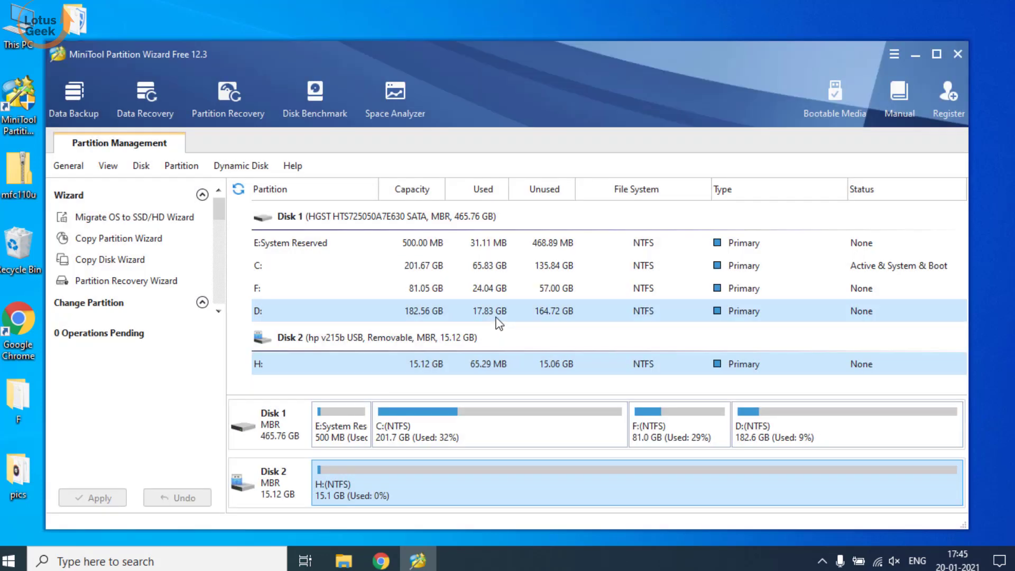
left_click(269, 487)
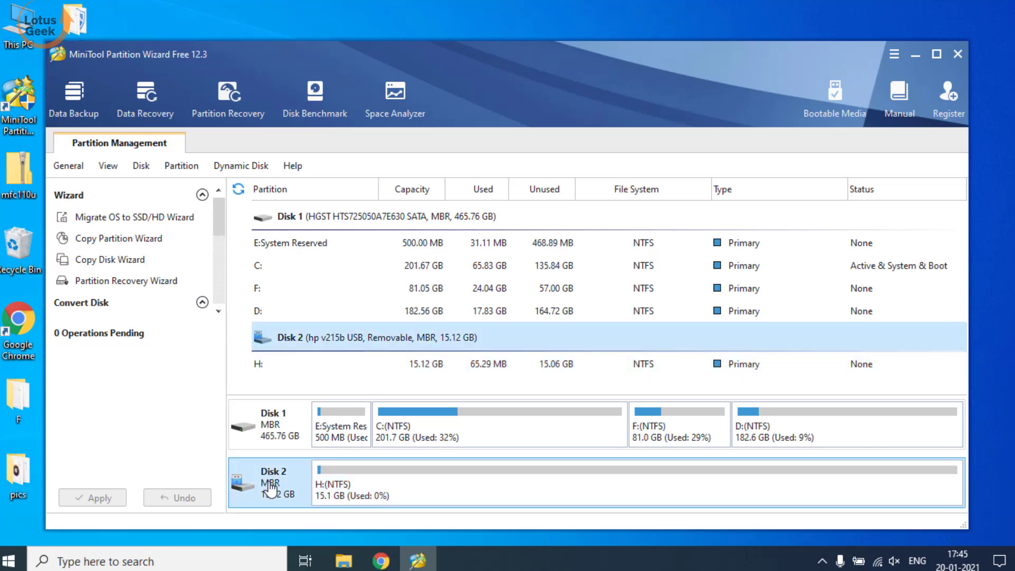
left_click(412, 494)
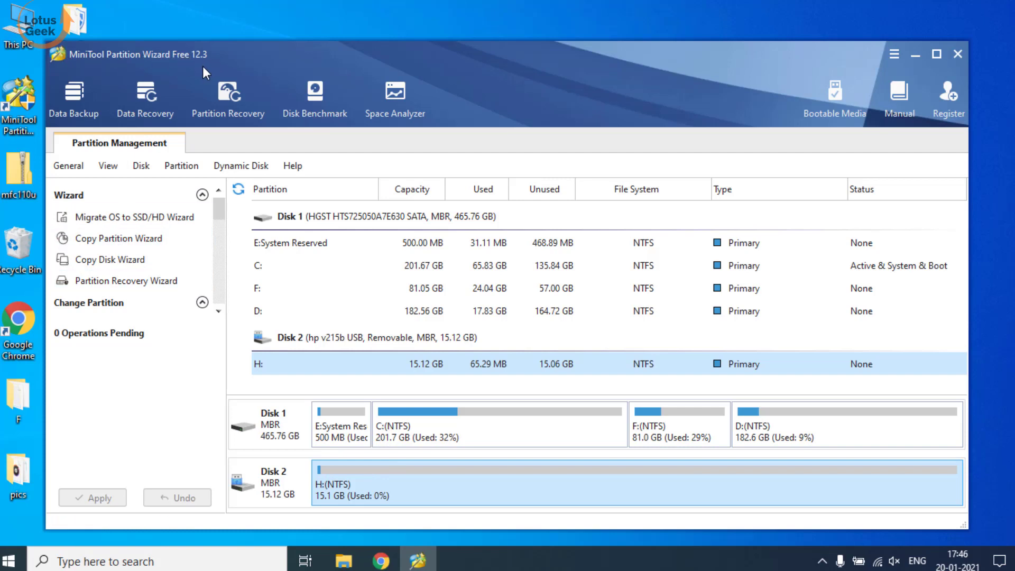
left_click(150, 108)
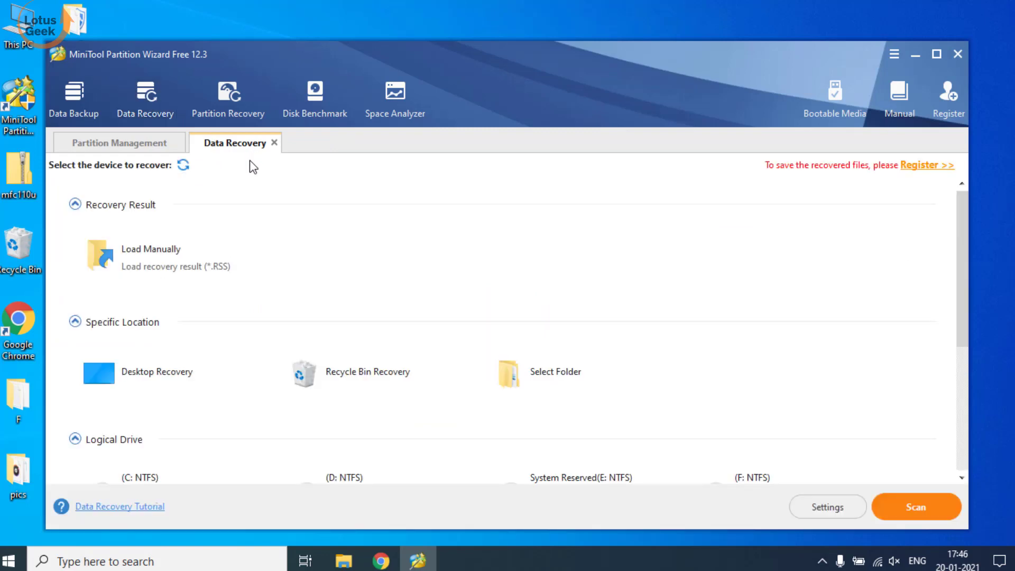
left_click(274, 143)
left_click(475, 320)
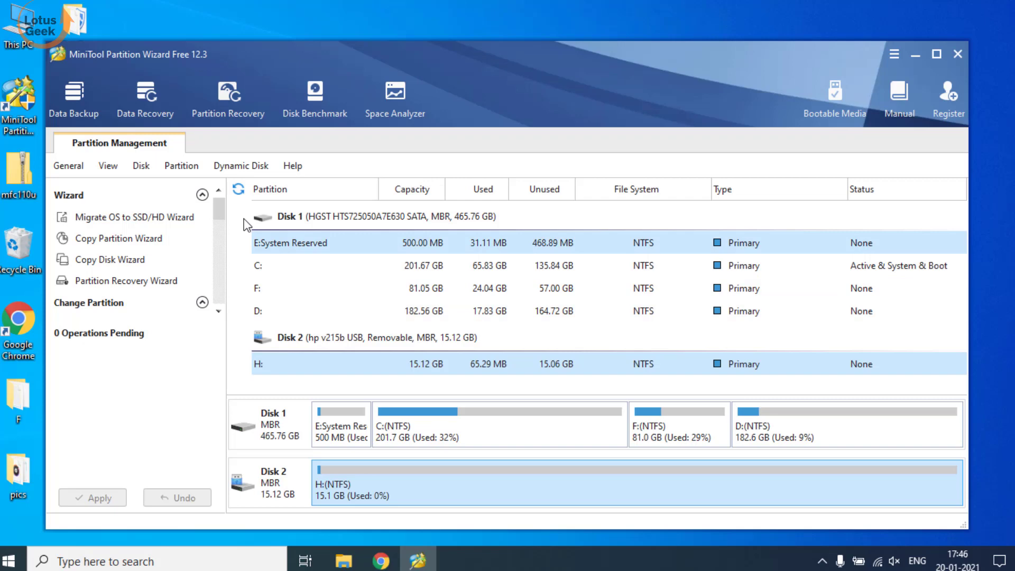
- Switch Chrome to the 'Recover data after formatting hard disk' YouTube tab and highlight part of its title
left_click(383, 563)
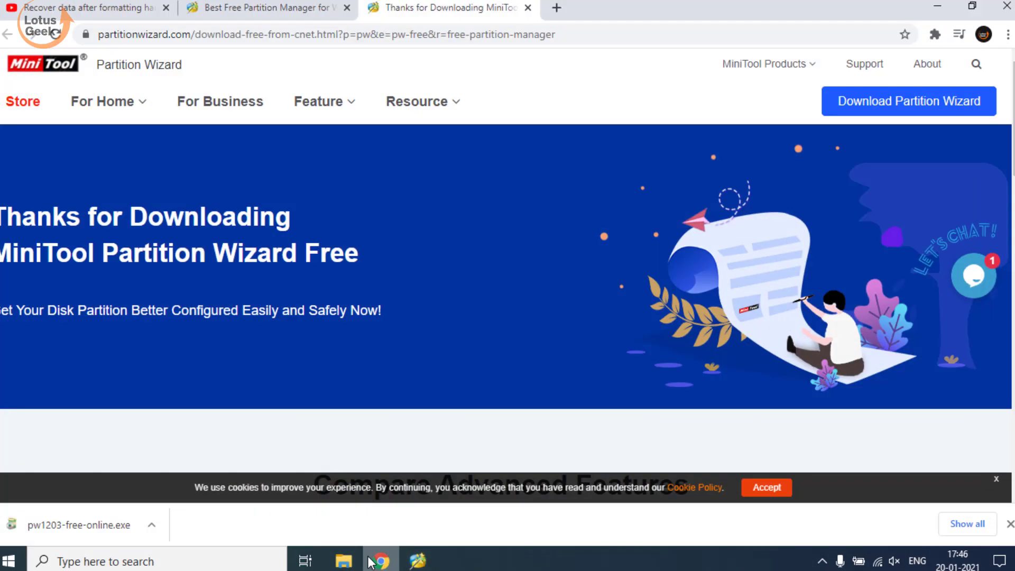
left_click(93, 7)
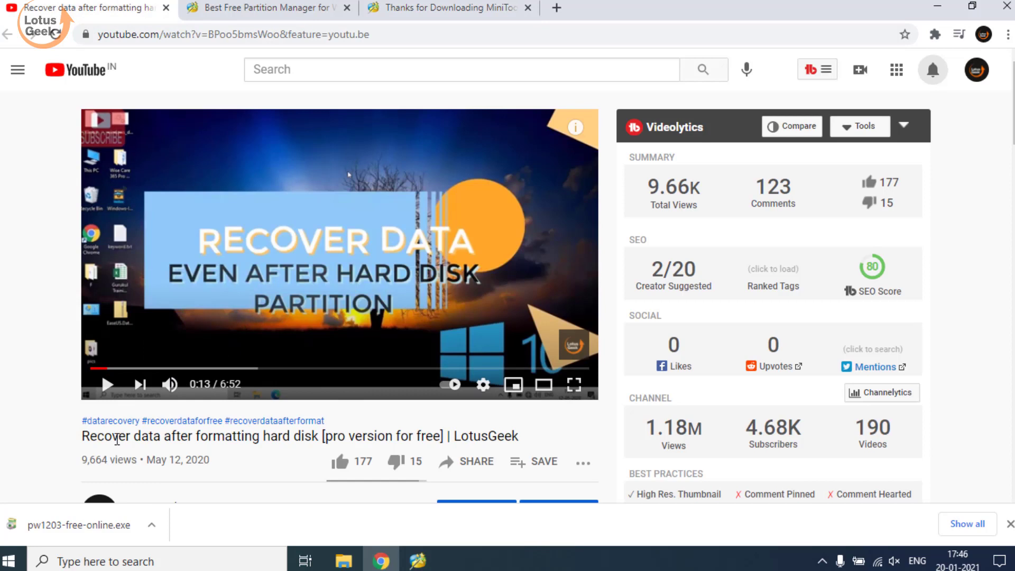
left_click_drag(89, 439, 223, 441)
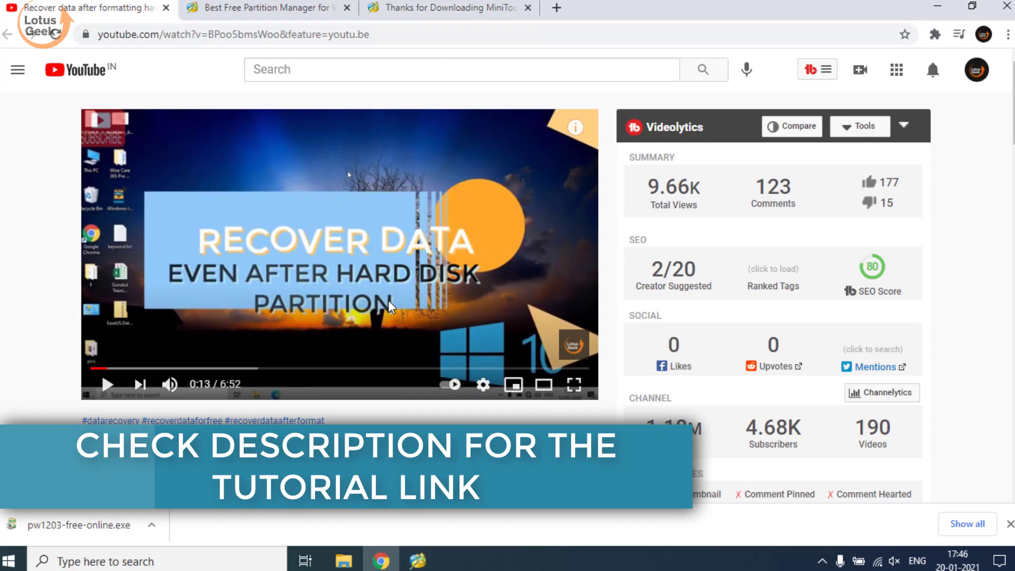
scroll(391, 316, "down", 1)
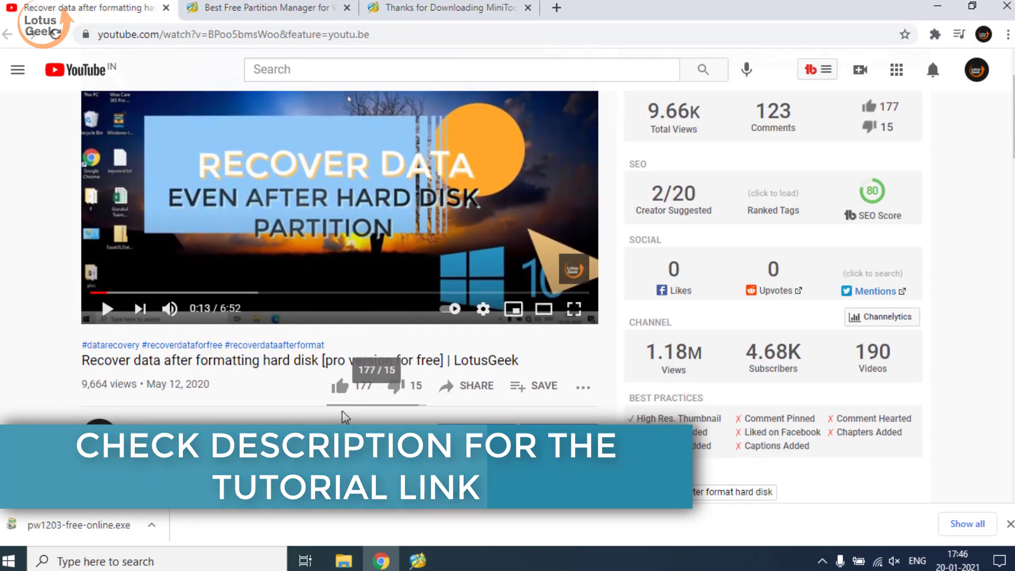
- Minimize Chrome and then Partition Wizard so only the desktop shows
left_click(926, 5)
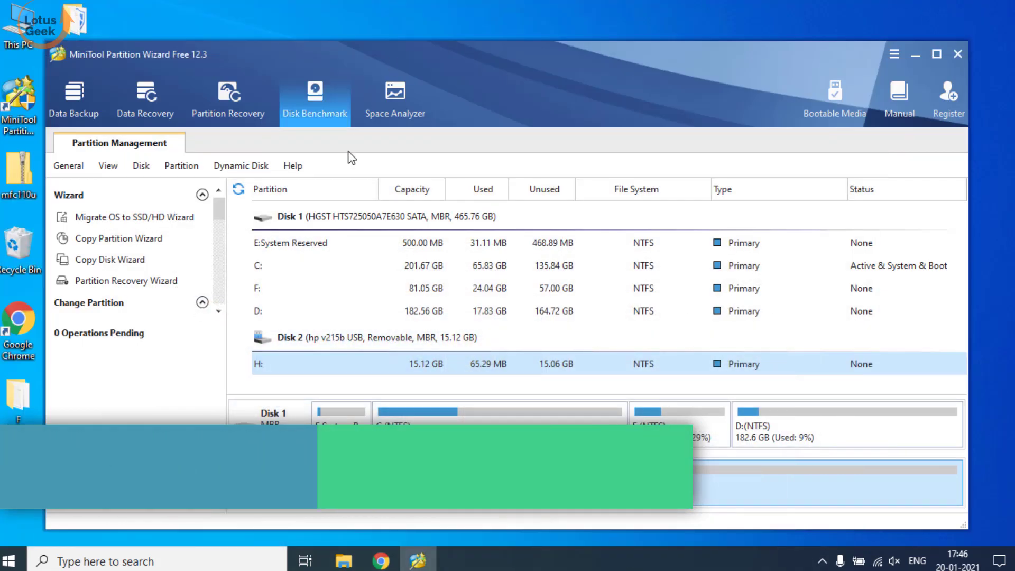
left_click(363, 288)
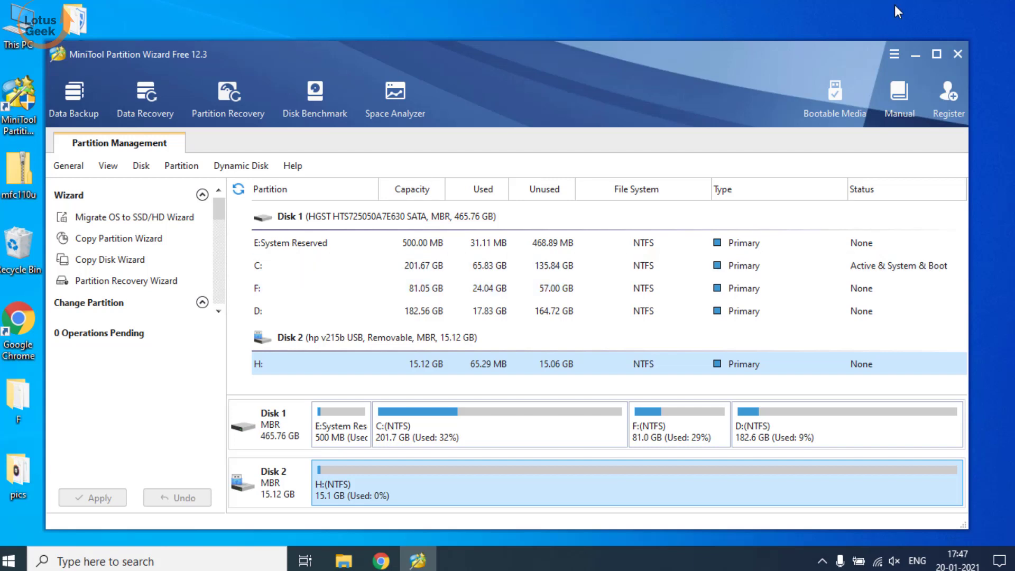
left_click(913, 54)
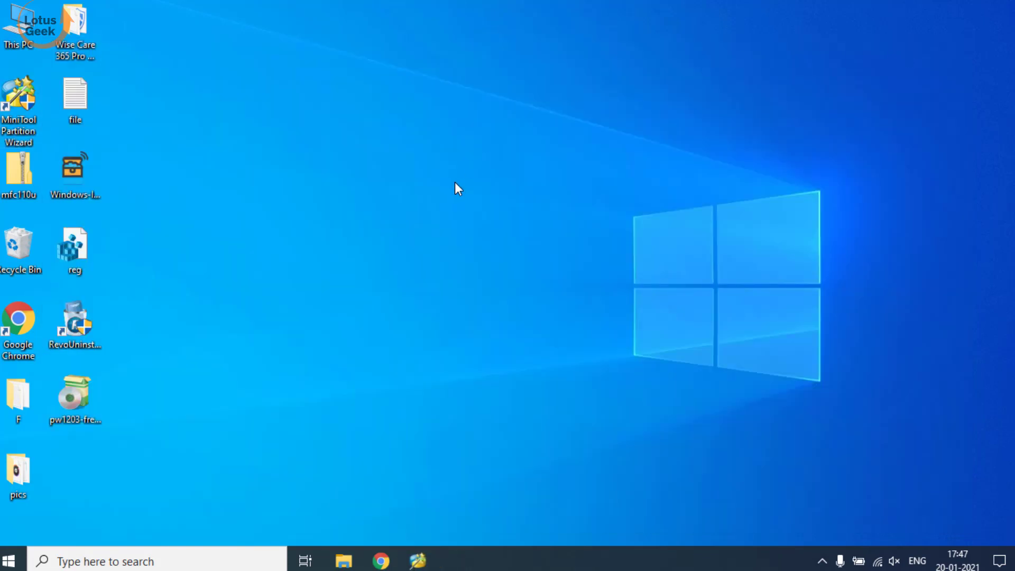